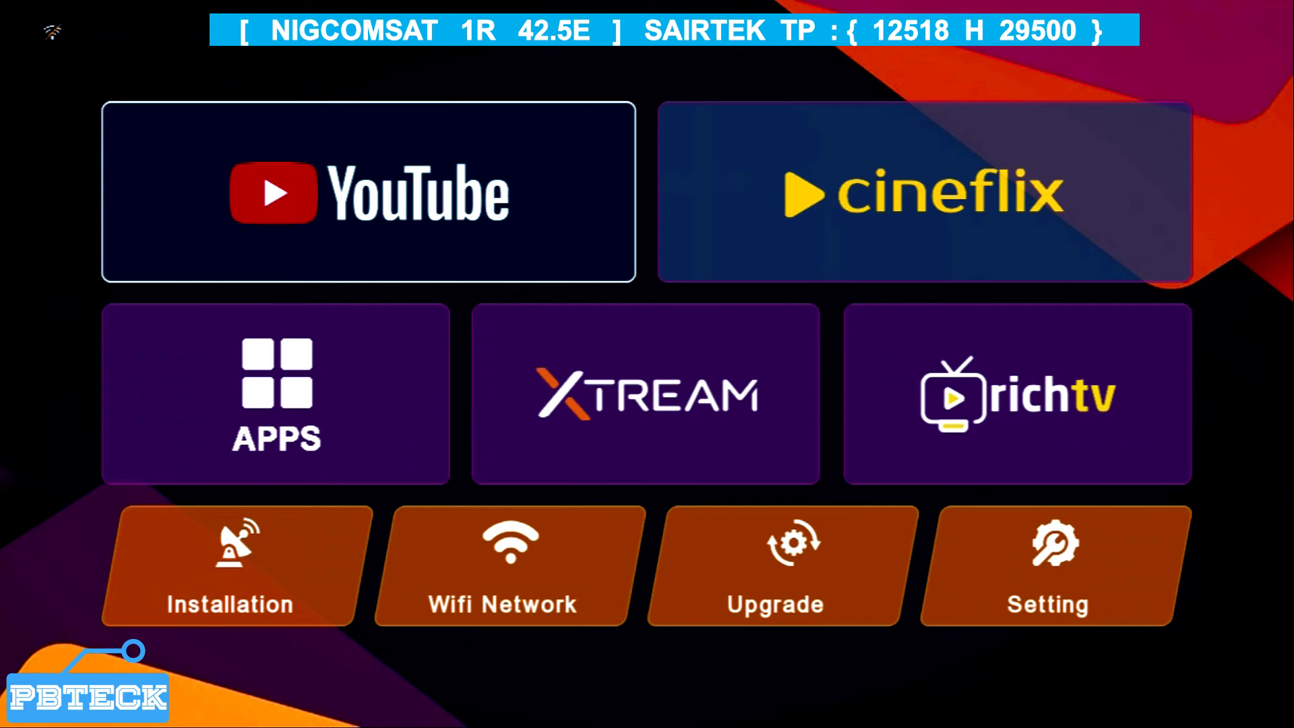
Move to the Installation tile, open it and enter the four-digit receiver password.
key(Right)
key(Right)
key(Right)
key(Right)
key(Right)
key(Right)
key(Right)
key(Right)
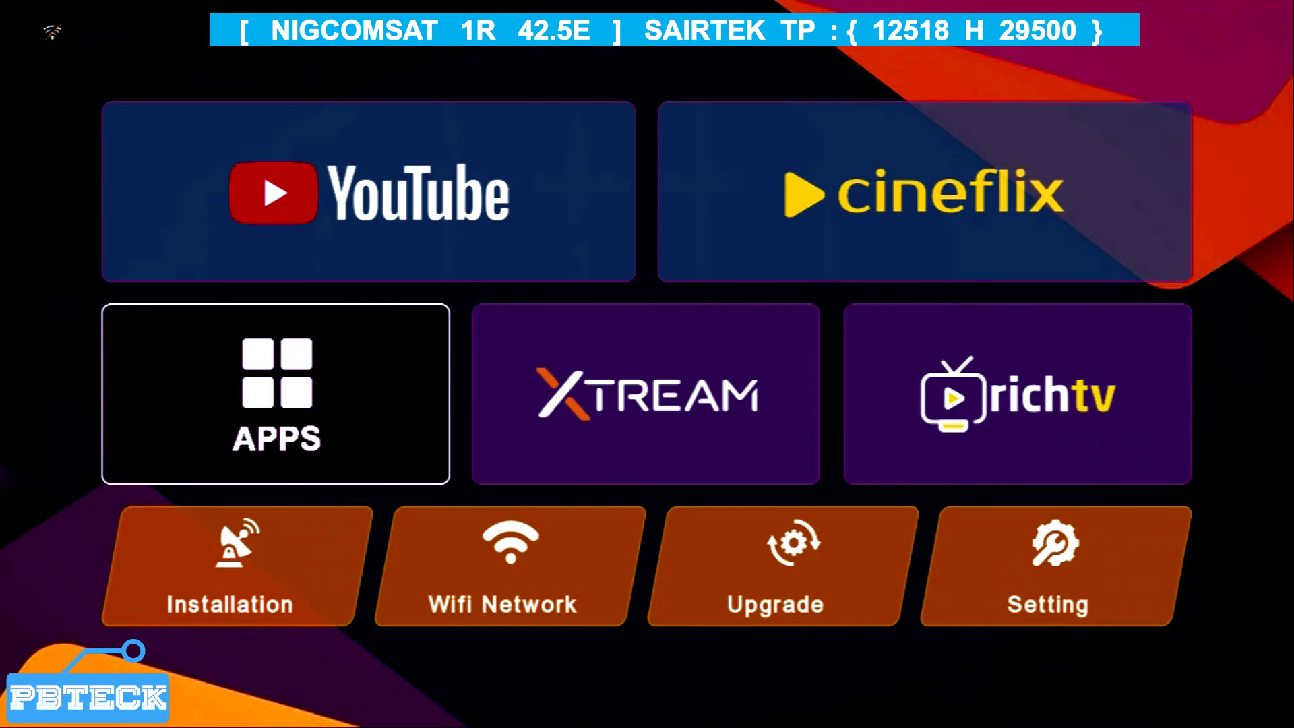
key(Right)
key(Right)
key(Right)
key(Right)
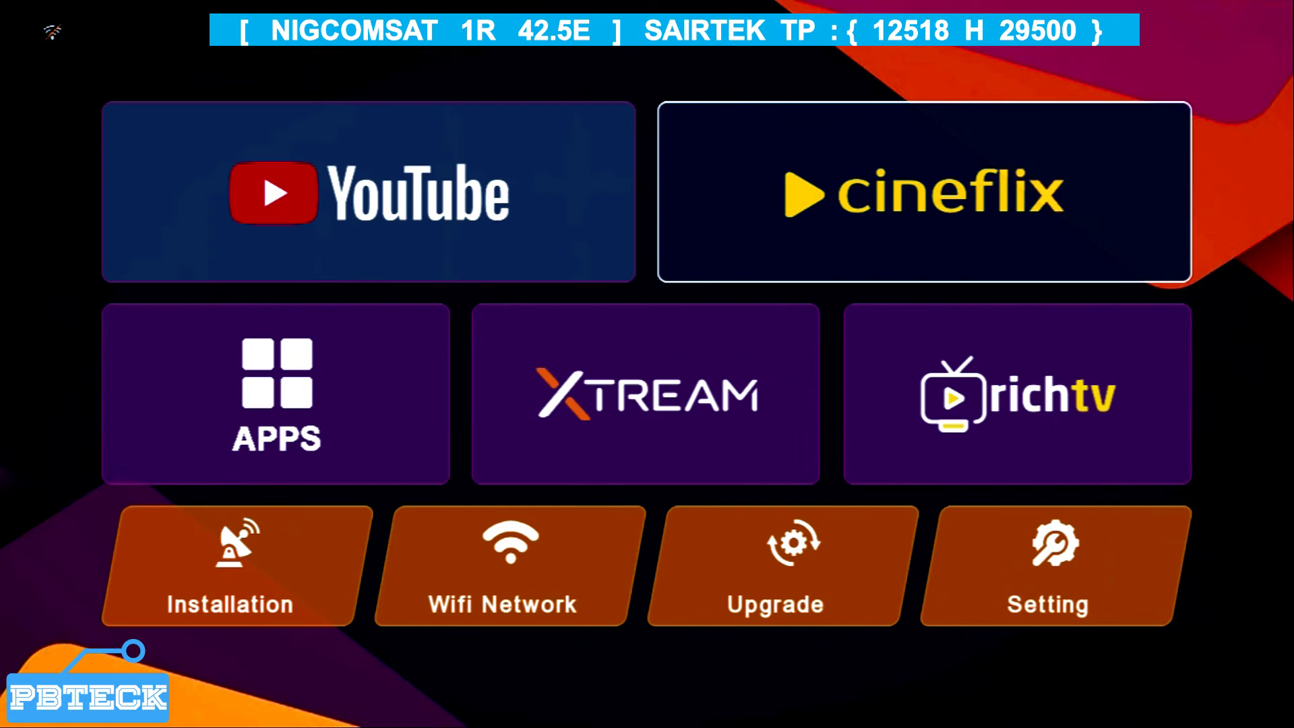
key(Left)
key(Down)
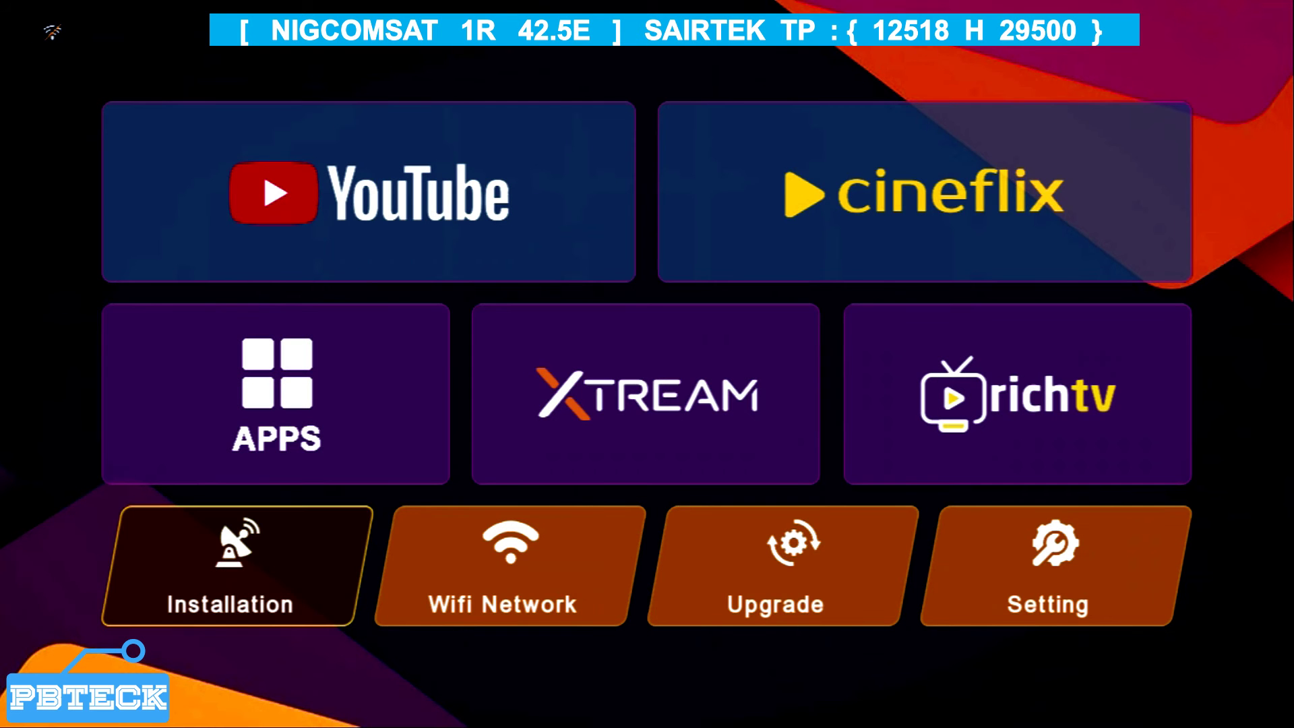
key(Return)
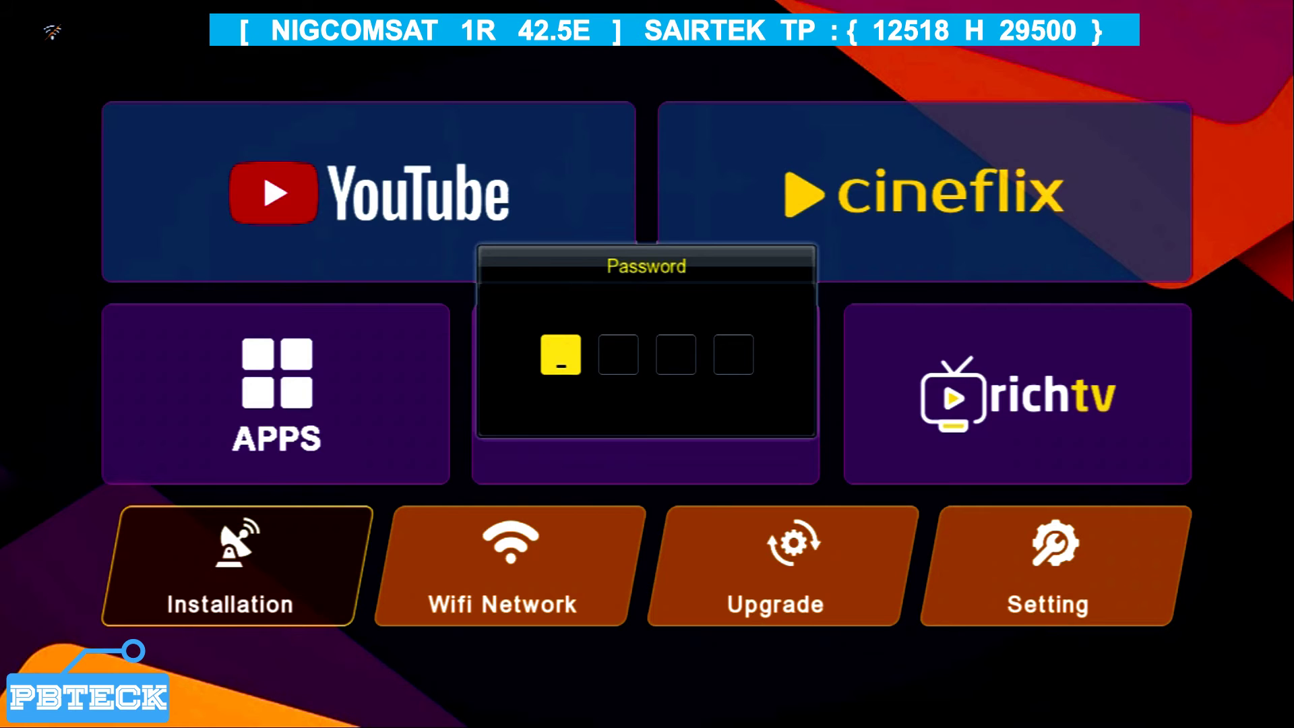
text(0000)
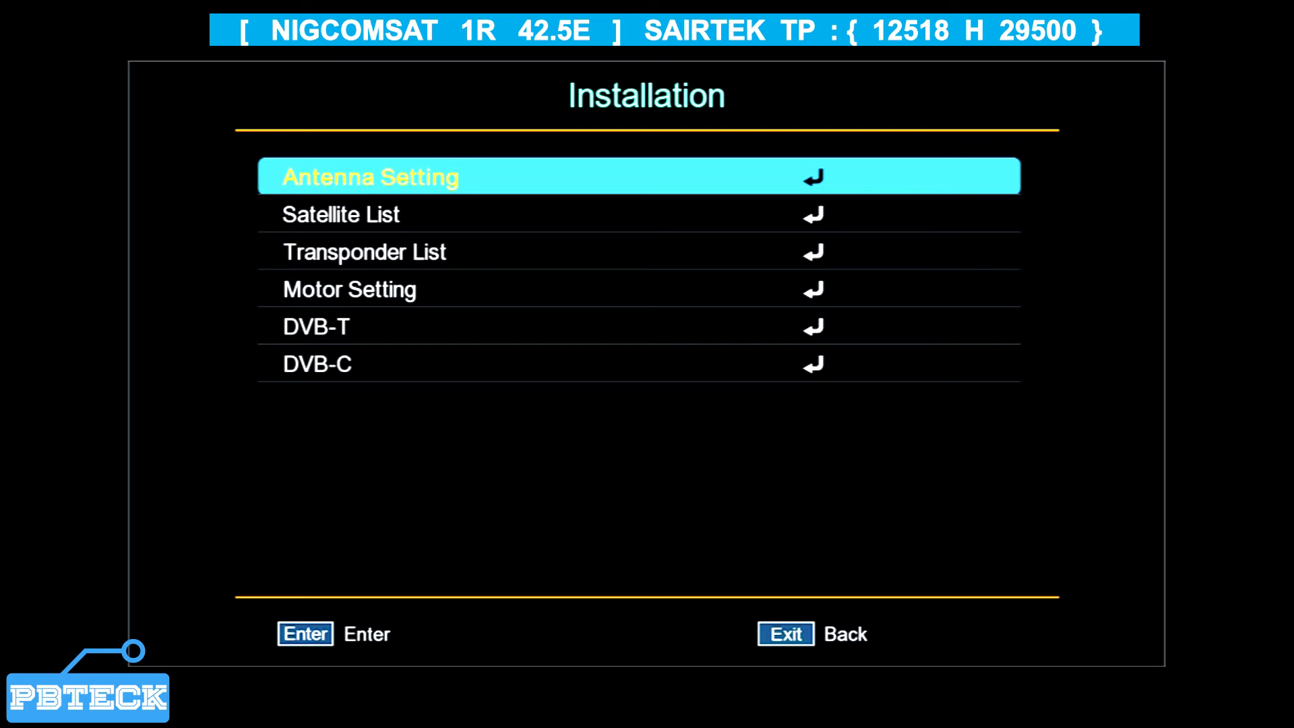
key(Down)
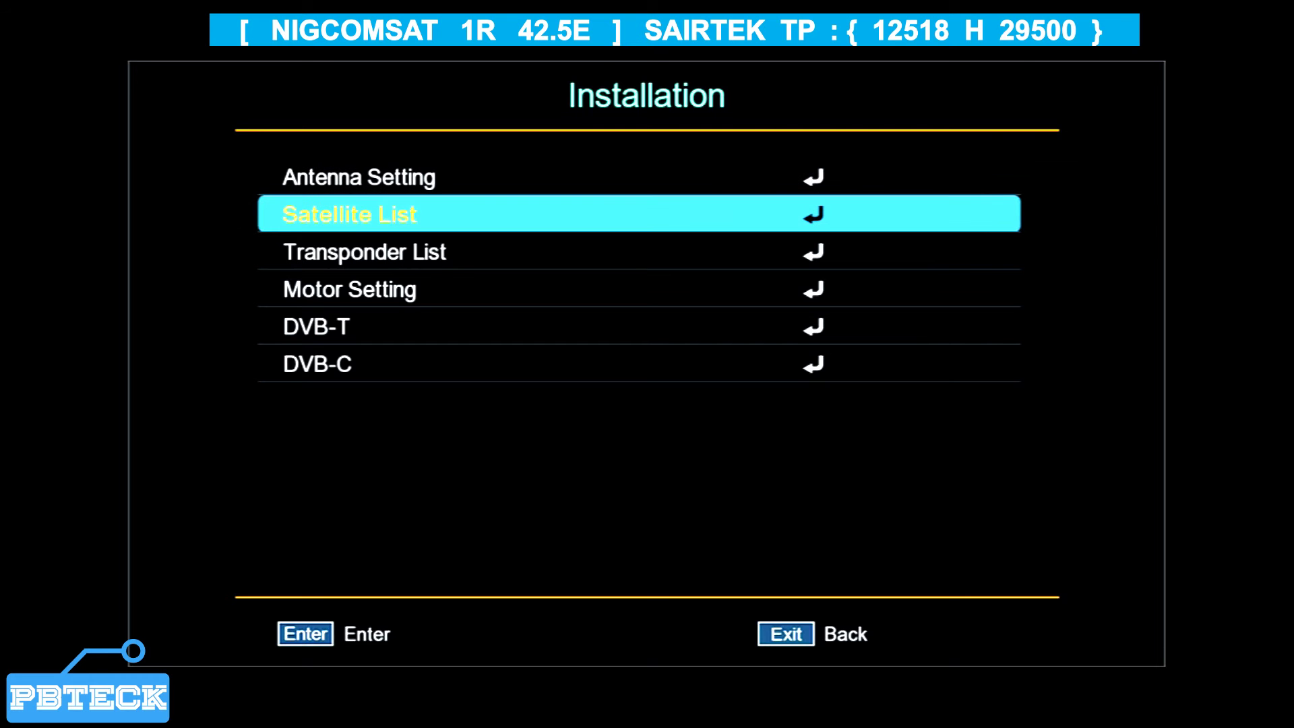
key(Down)
key(Down)
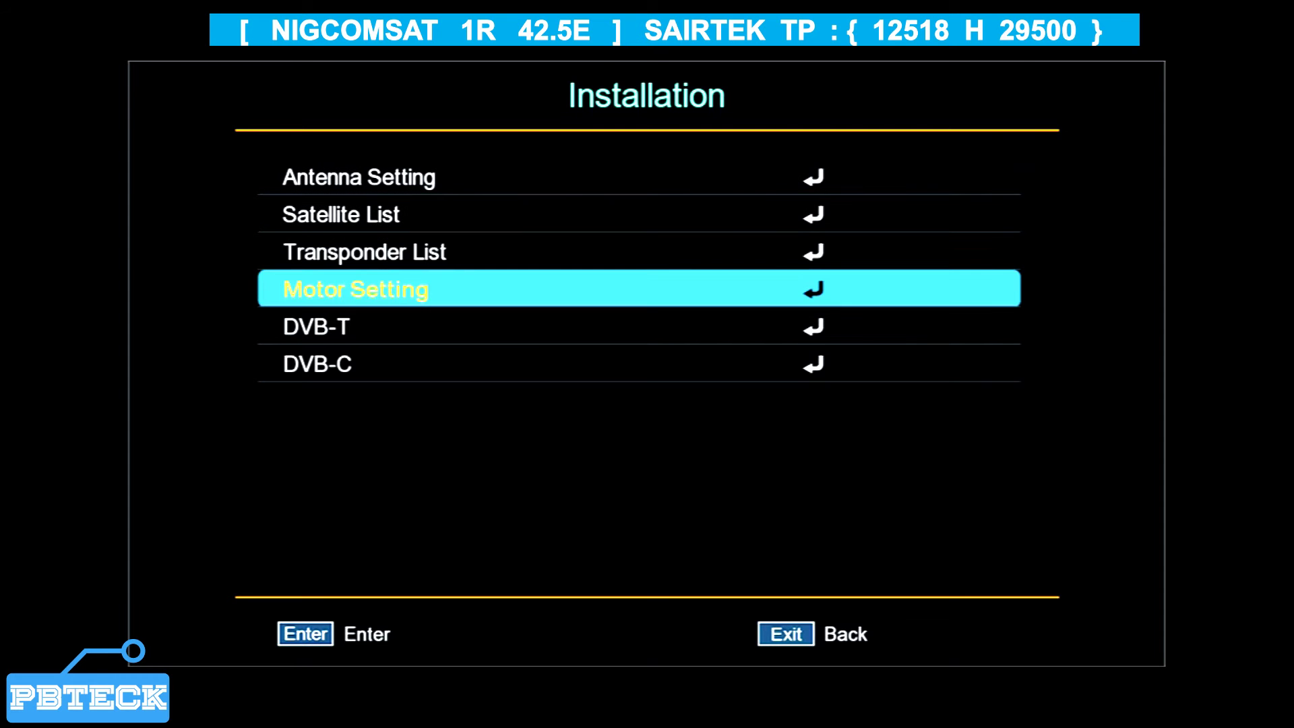
key(Down)
key(Down)
key(Down)
key(Down)
key(Down)
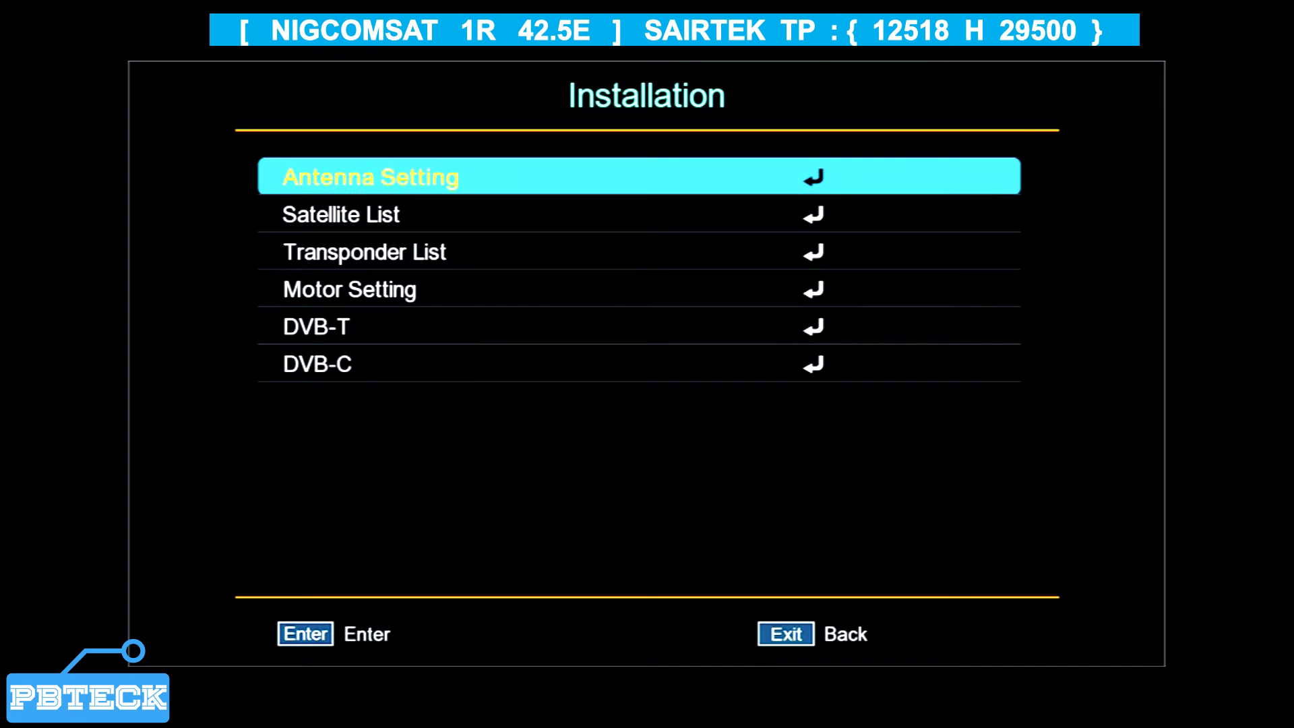
key(Down)
key(Up)
key(Up)
key(Up)
key(Up)
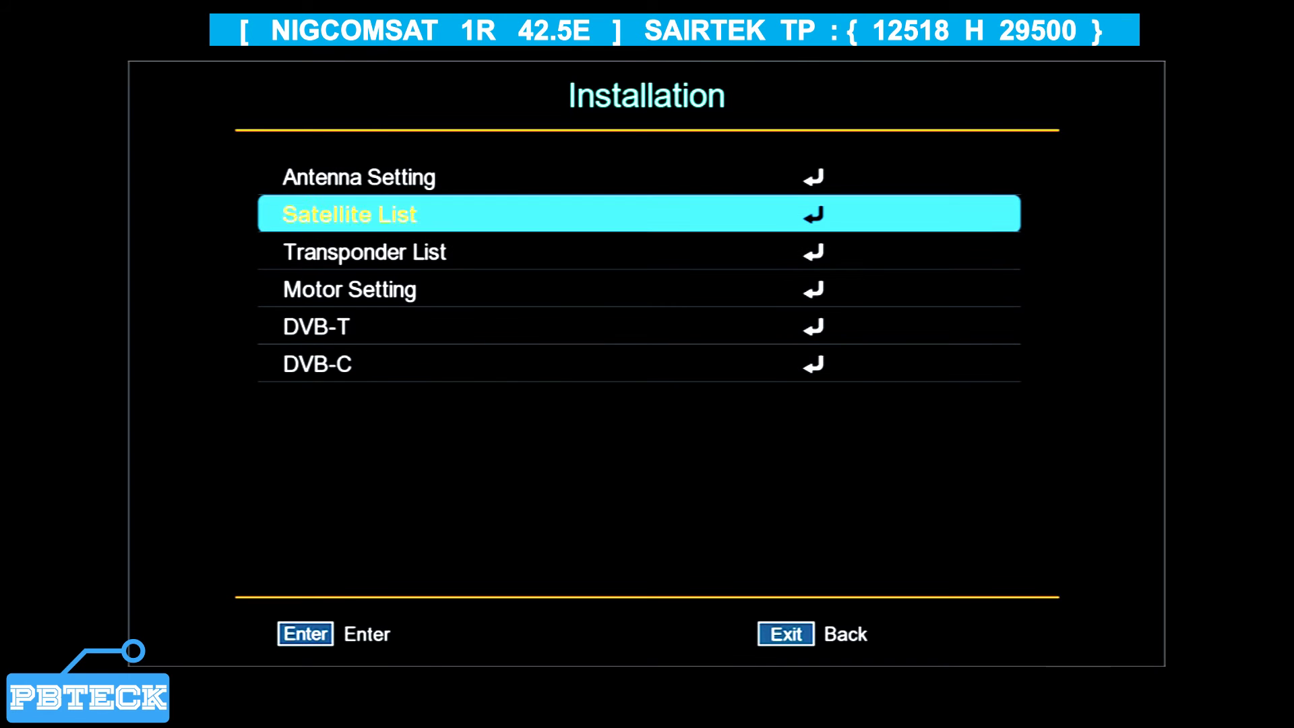
key(Up)
key(Up)
key(Up)
key(Up)
key(Up)
key(Up)
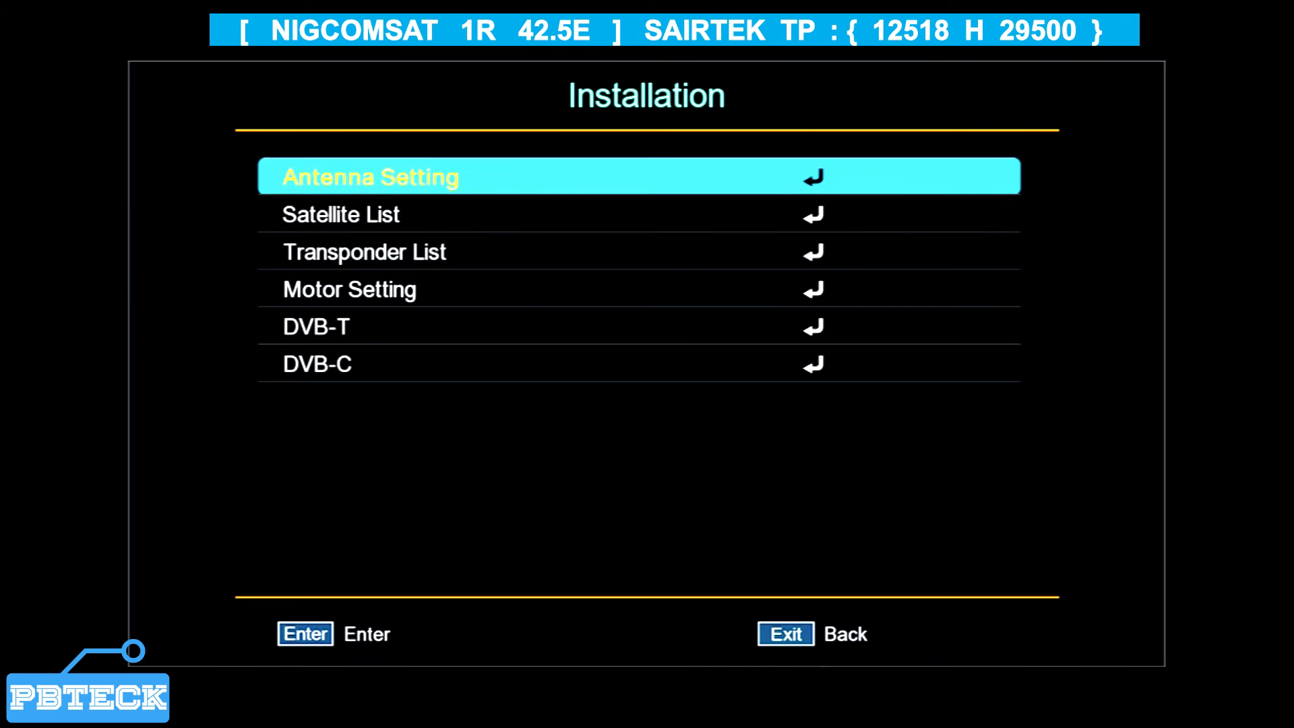
key(Up)
key(Up)
key(Up)
key(Up)
key(Up)
key(Up)
key(Up)
key(Up)
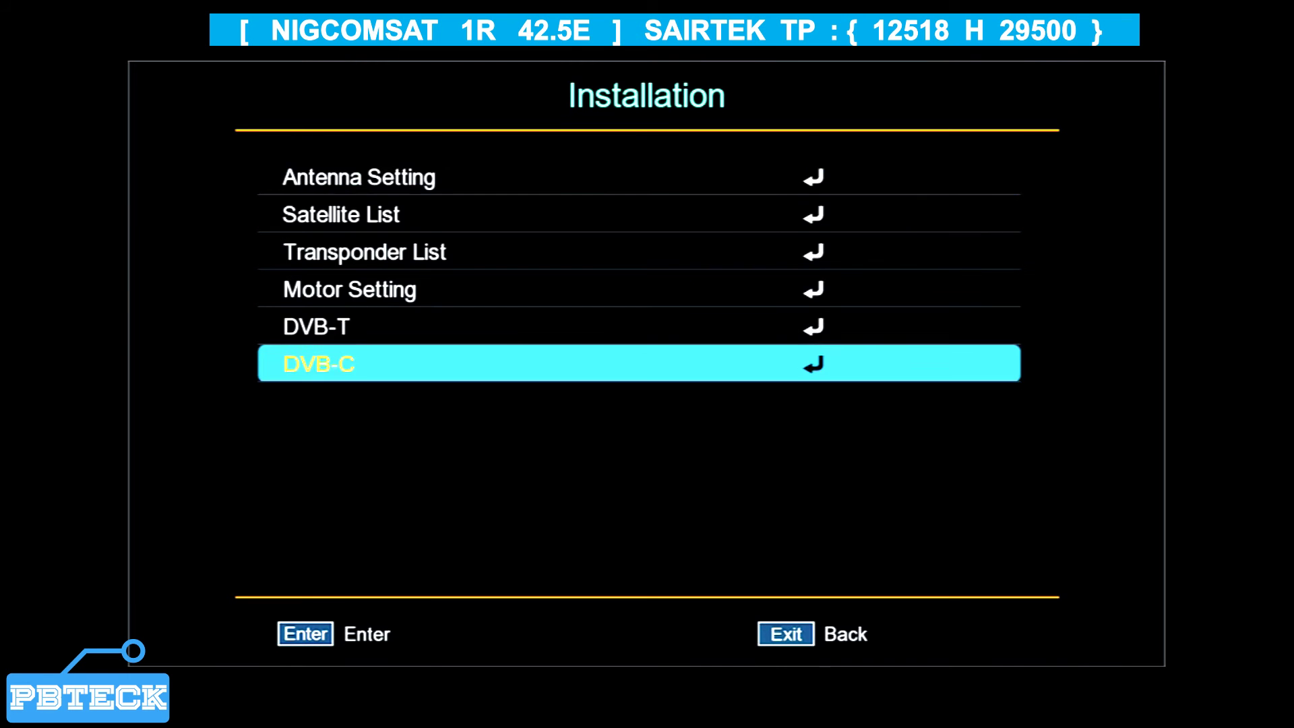
key(Up)
key(Up)
key(Up)
key(Up)
key(Up)
key(Up)
key(Up)
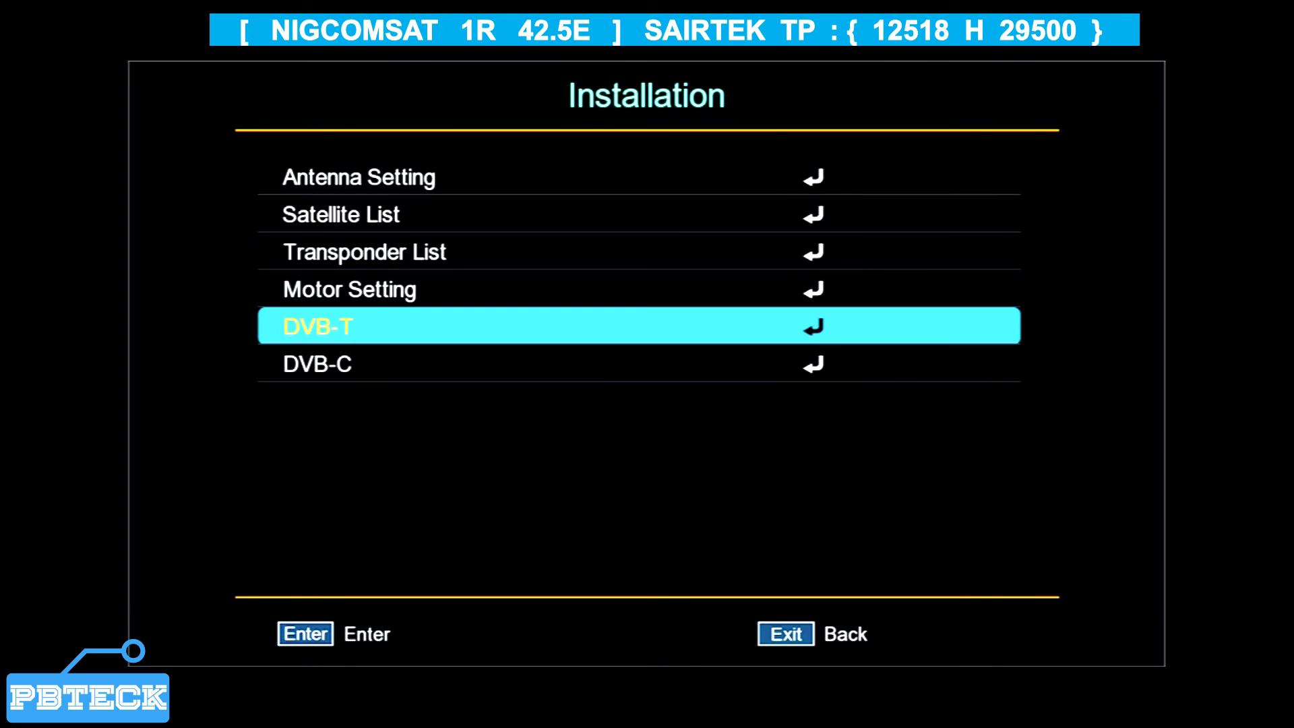
key(Up)
key(Up)
key(Down)
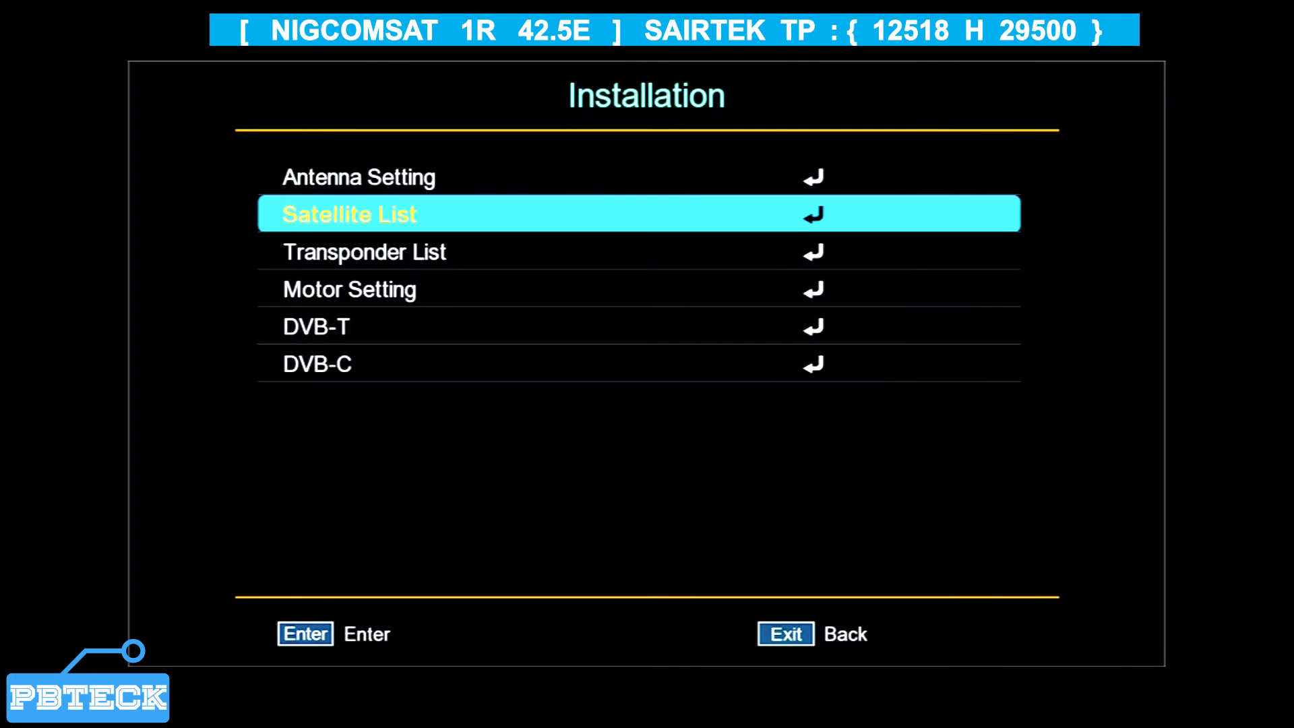
key(Up)
key(Down)
key(Down)
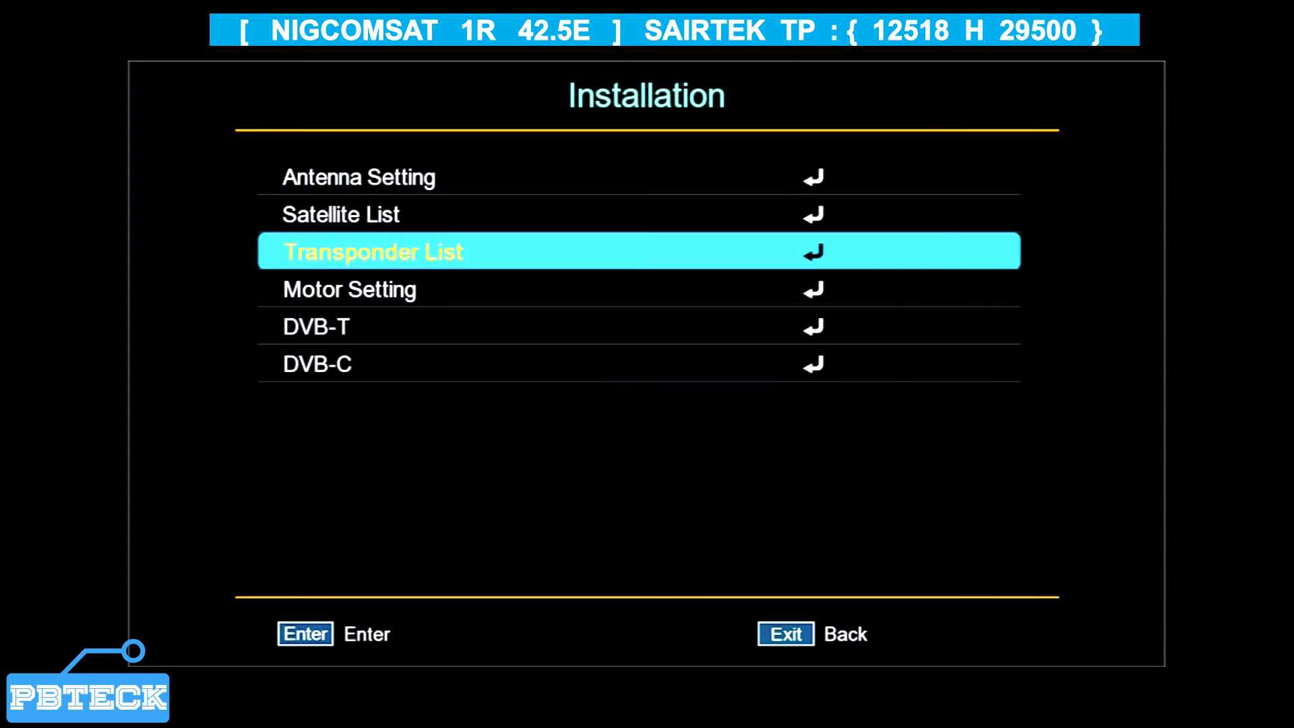
key(Down)
key(Down)
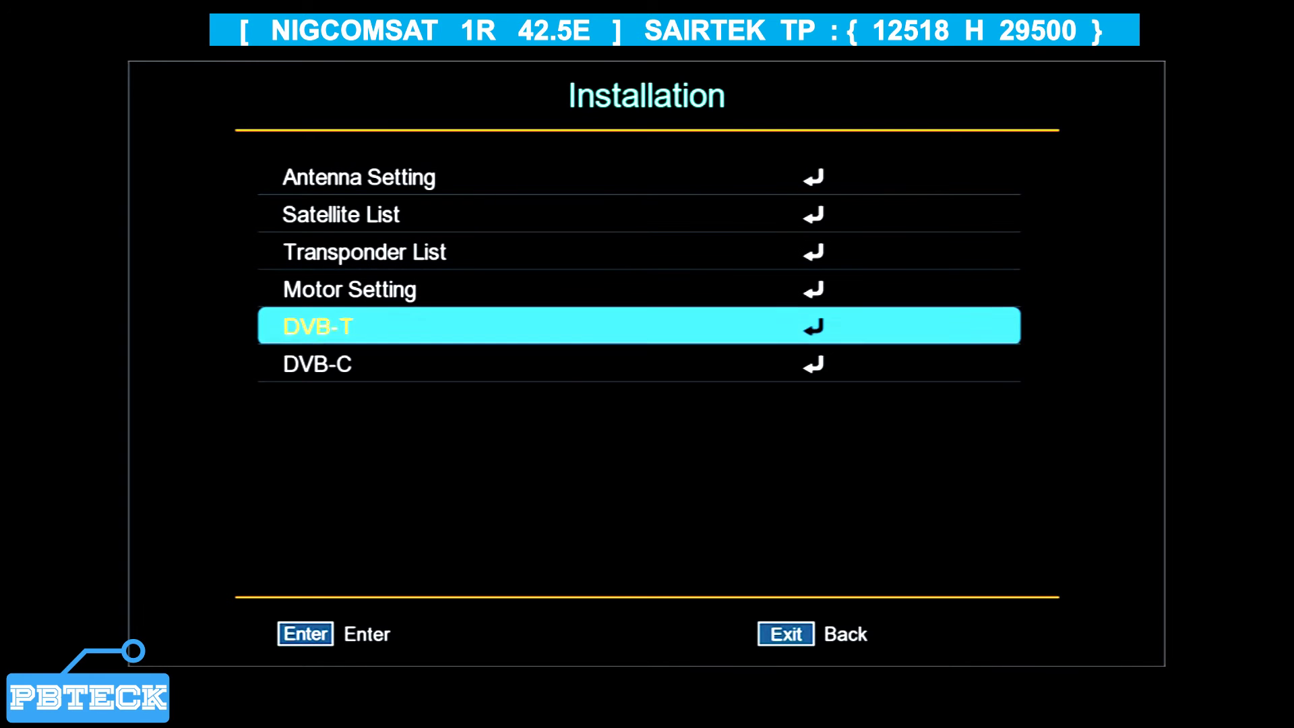
key(Down)
key(Up)
key(Up)
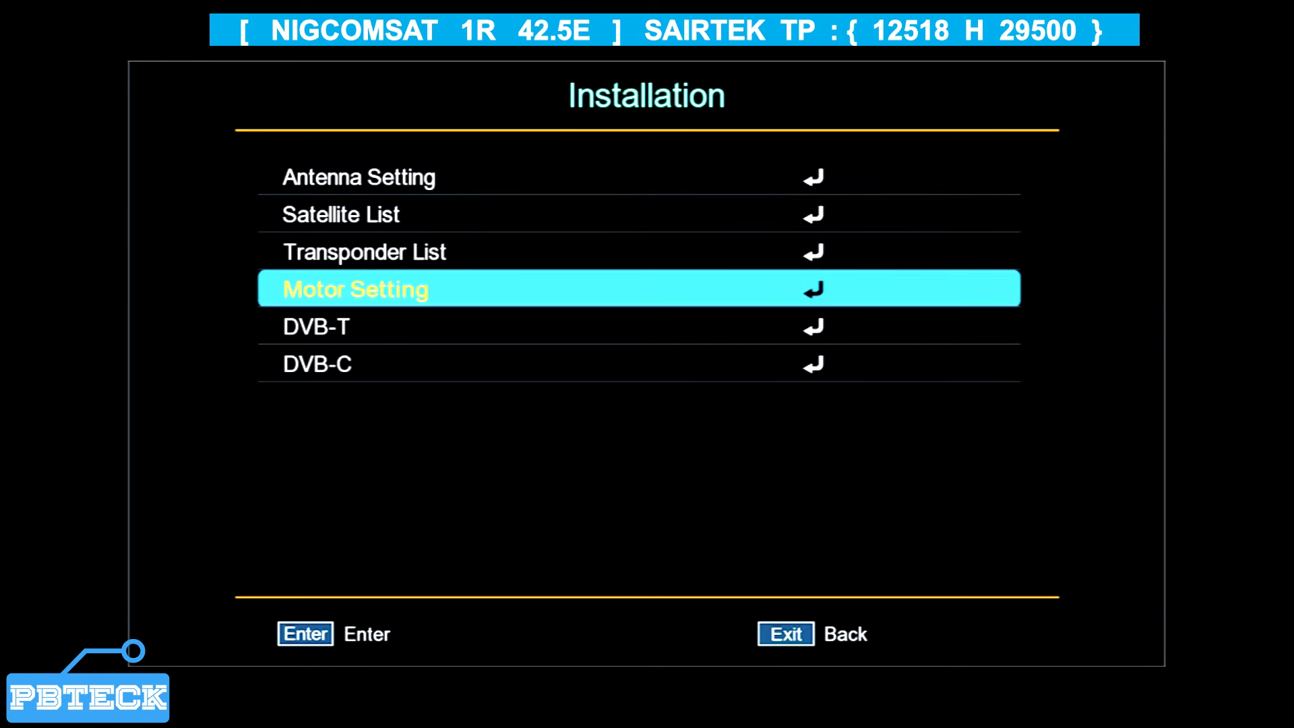
key(Up)
key(Up)
key(Up)
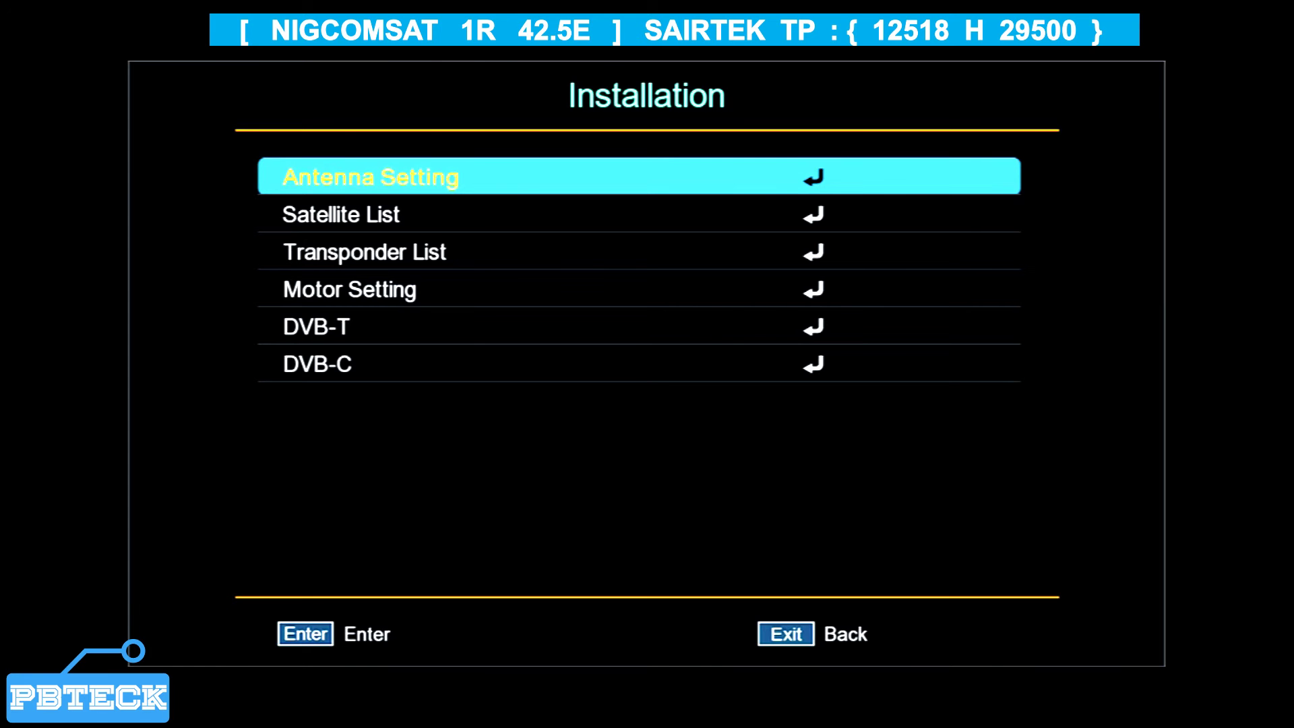
Open Antenna Setting to view Eutelsat 16A (16.0E), Ku Band LNB 9750/10600 and transponder 10721/30000/H.
key(Return)
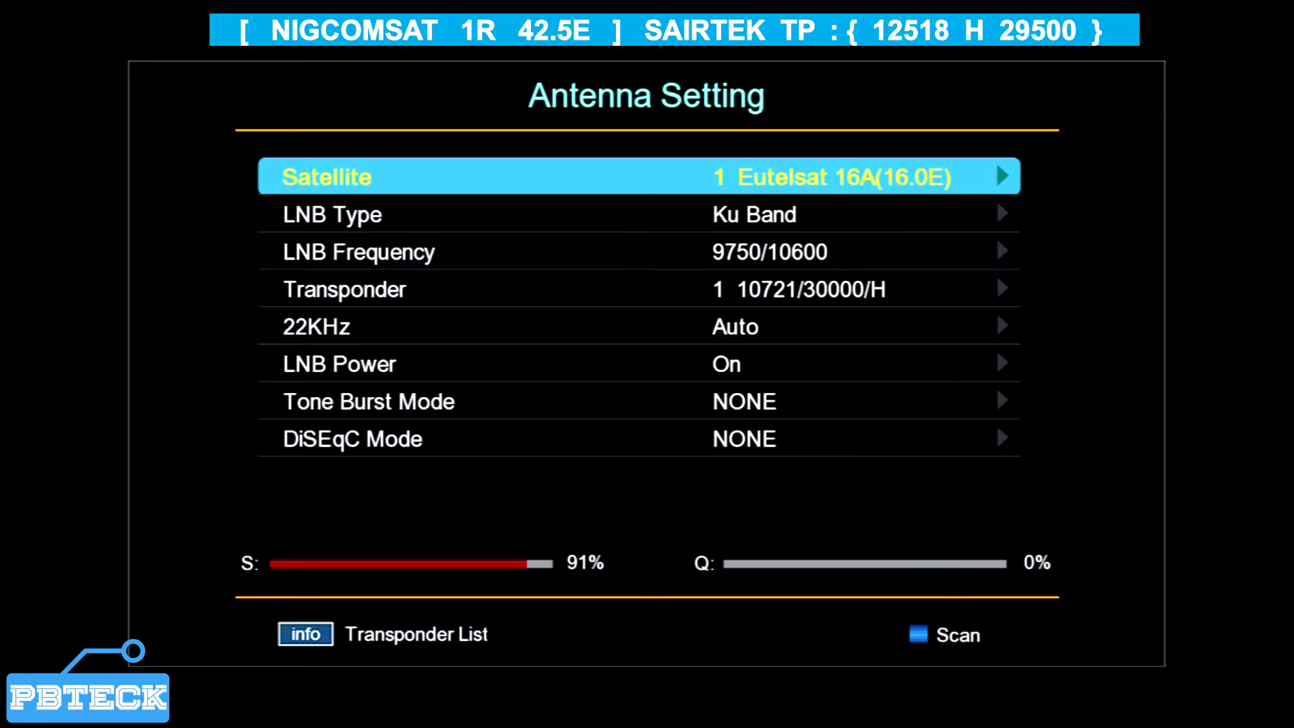
Pick entry 2 Turksat 4A(42.0E) from the Satellite list, giving transponder 10952/1809/V at 76% signal.
key(Return)
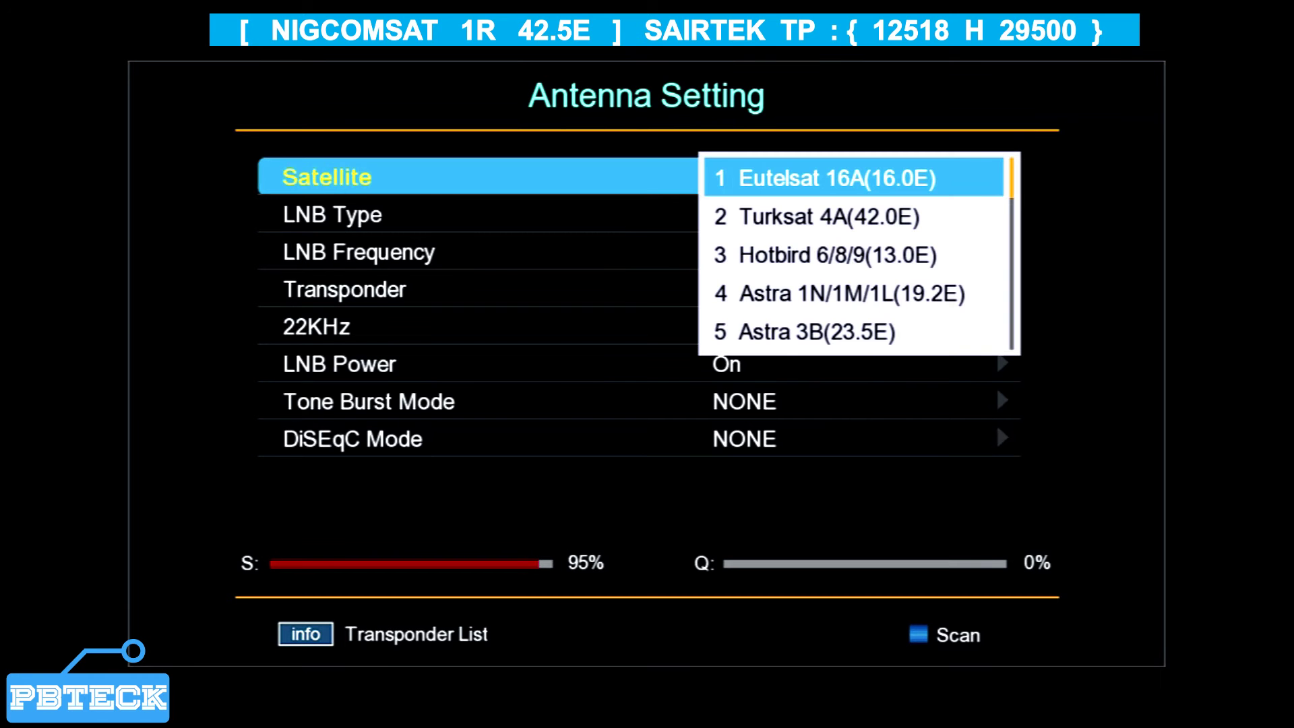
key(Down)
key(Down)
key(Down)
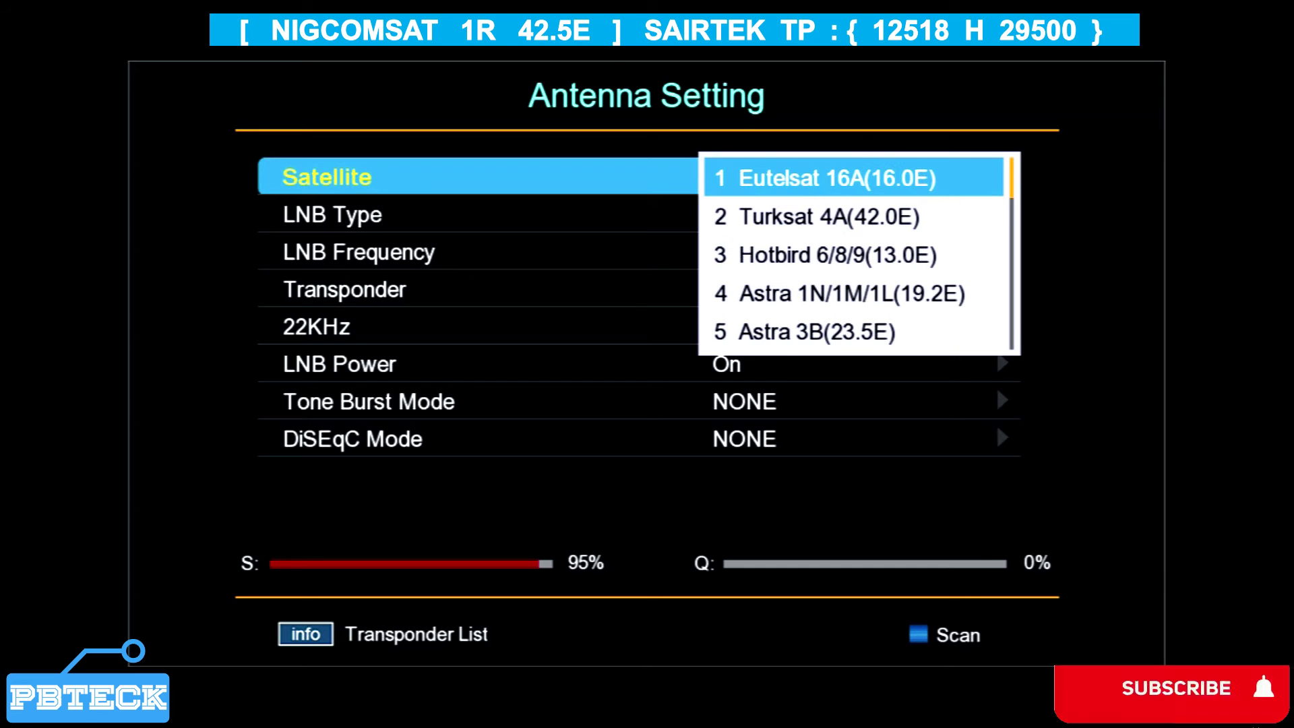
key(Up)
key(Up)
key(Up)
key(Up)
key(Up)
key(Up)
key(Up)
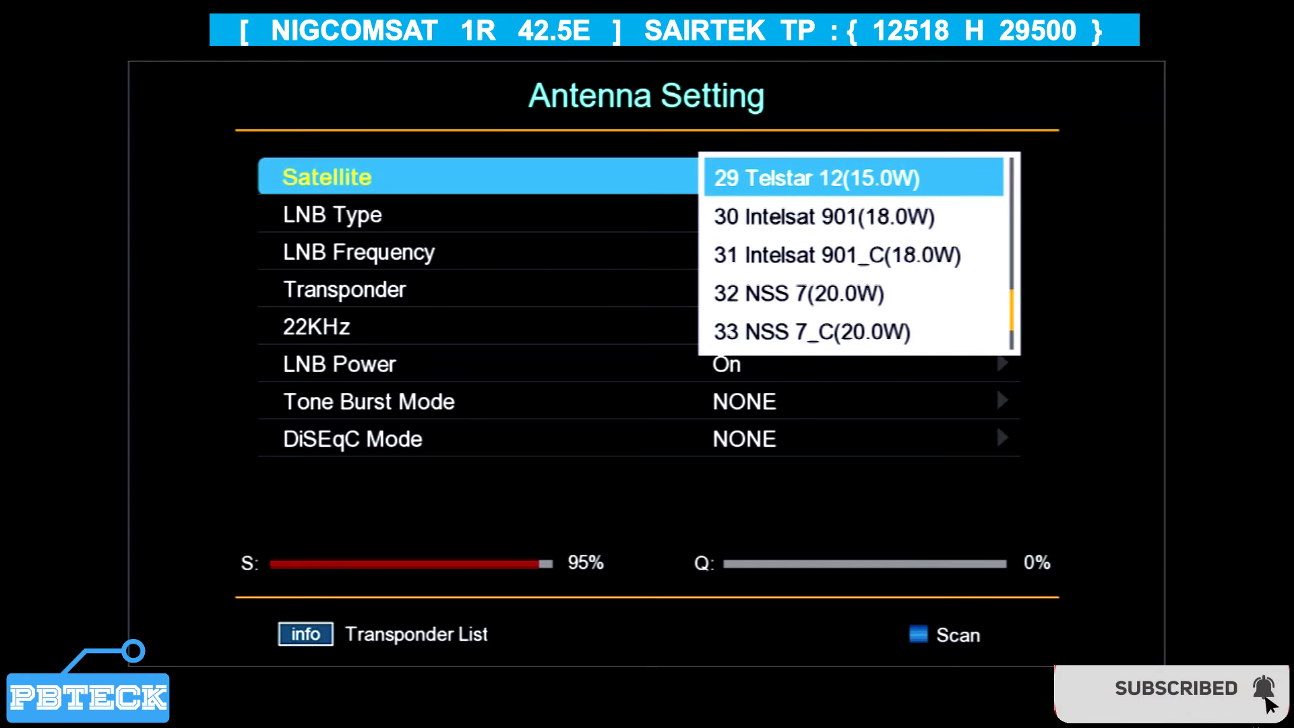
key(Up)
key(Up)
key(Up)
key(Up)
key(Up)
key(Up)
key(Up)
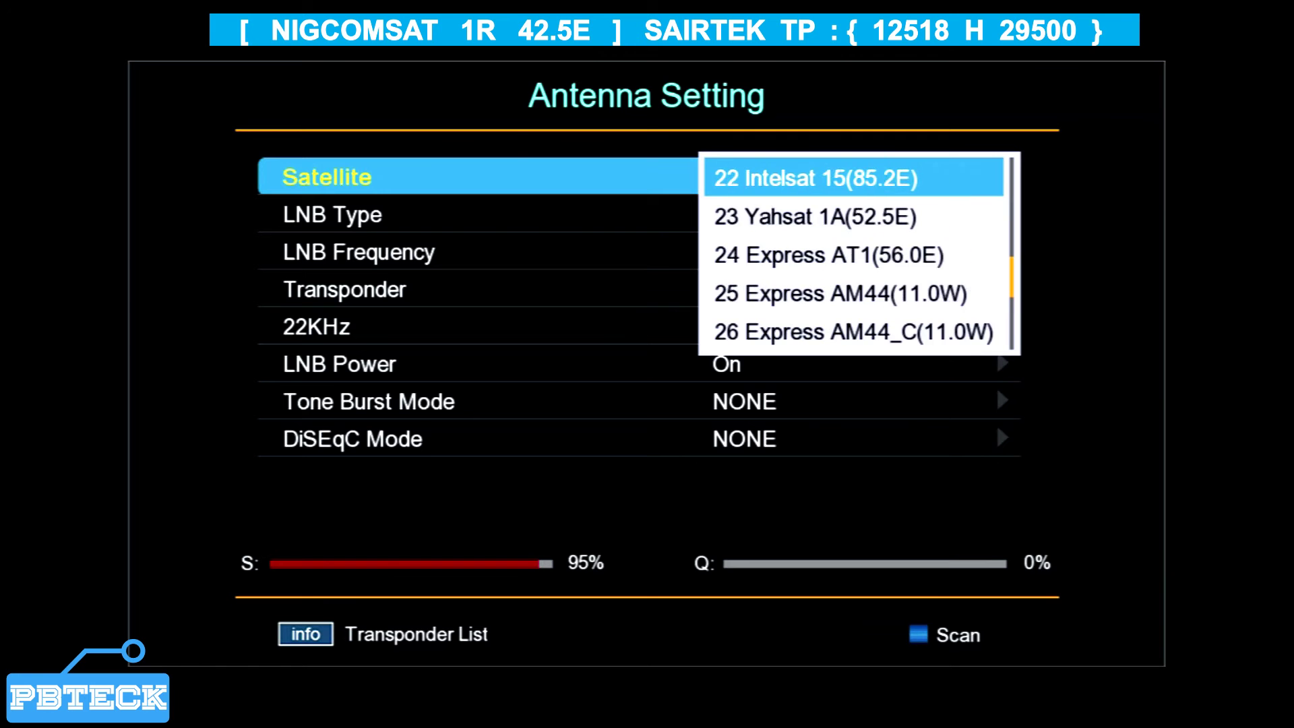
key(Up)
key(Up)
key(Up)
key(Up)
key(Up)
key(Up)
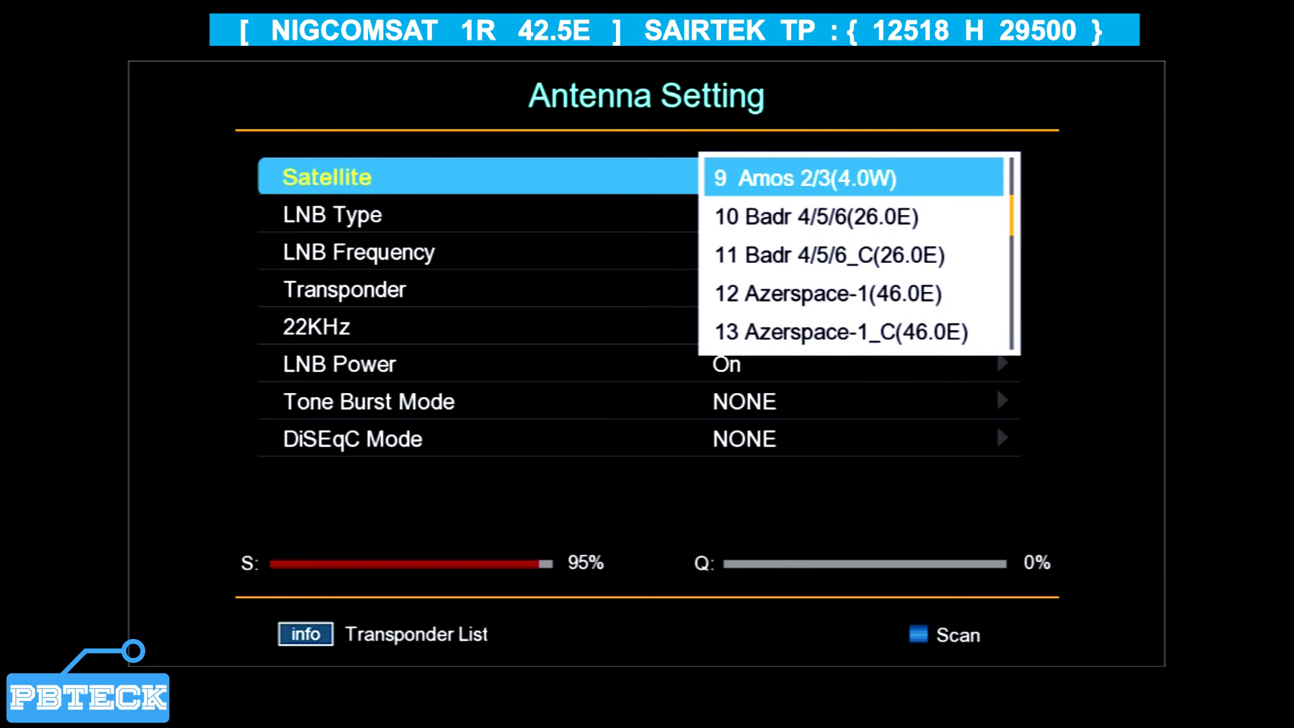
key(Up)
key(Up)
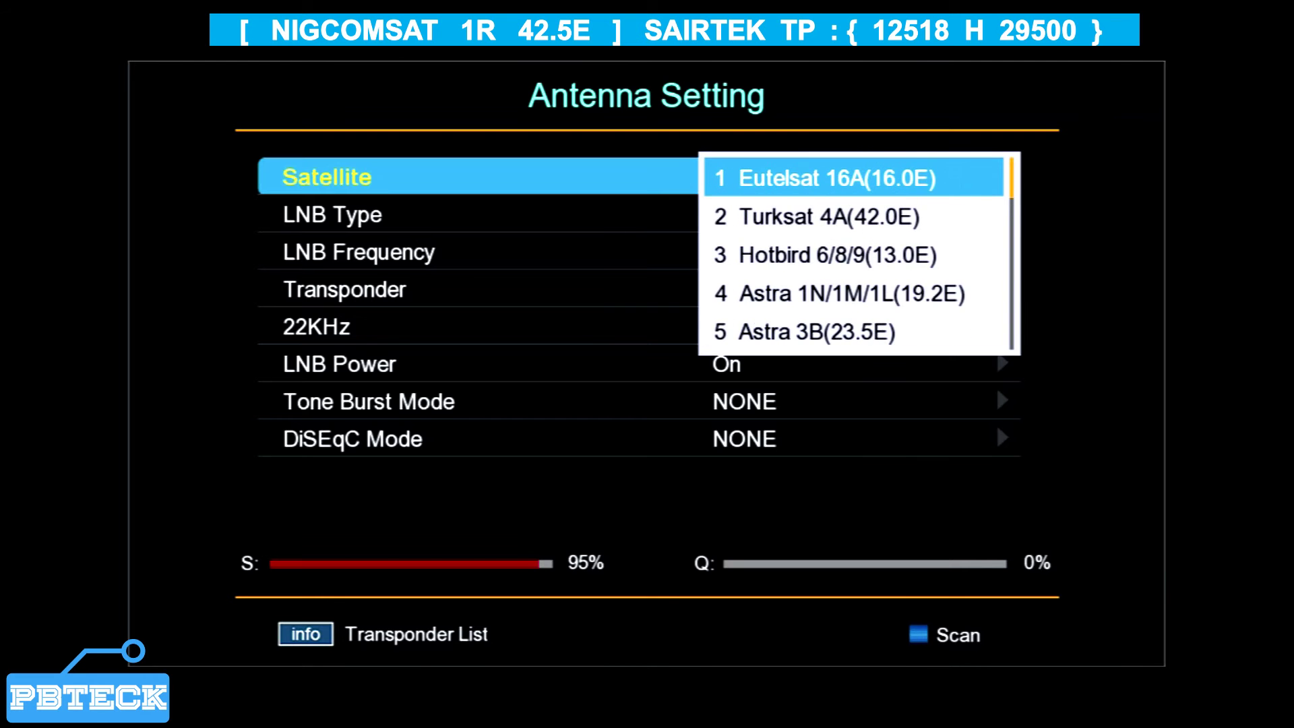
key(Up)
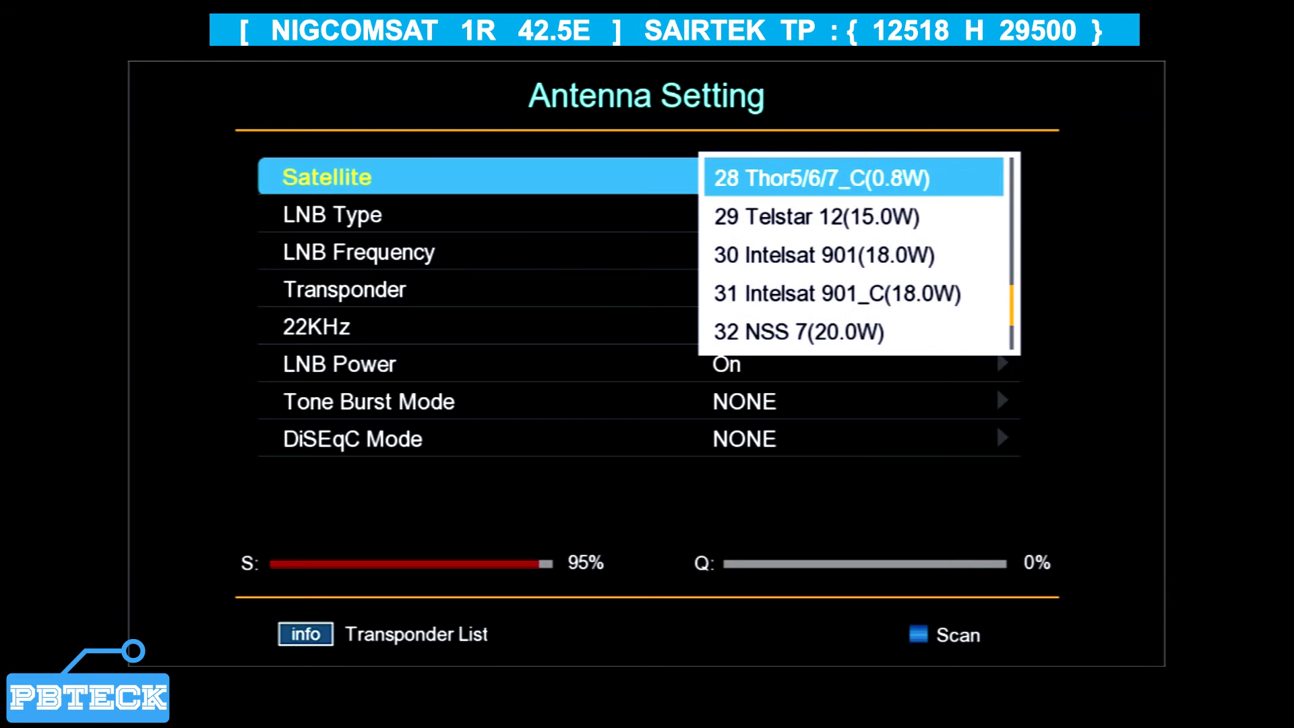
key(Up)
key(Up)
key(Up)
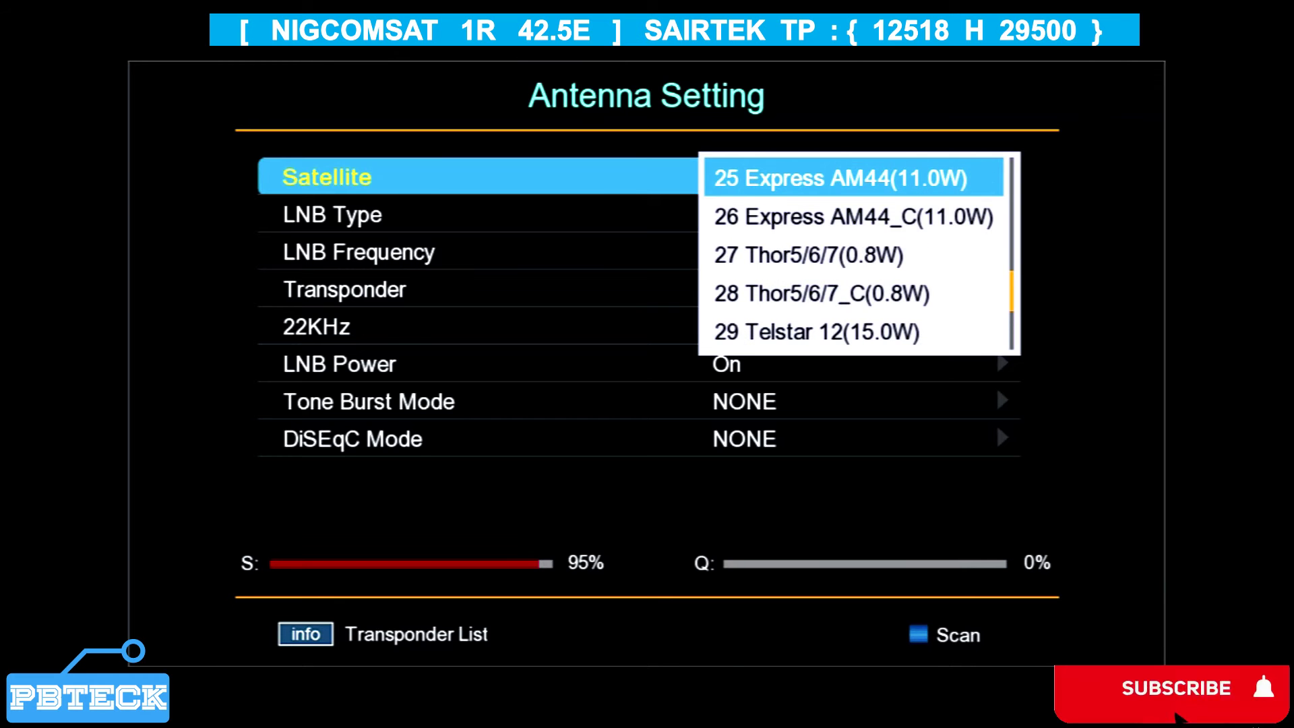
key(Up)
key(Up)
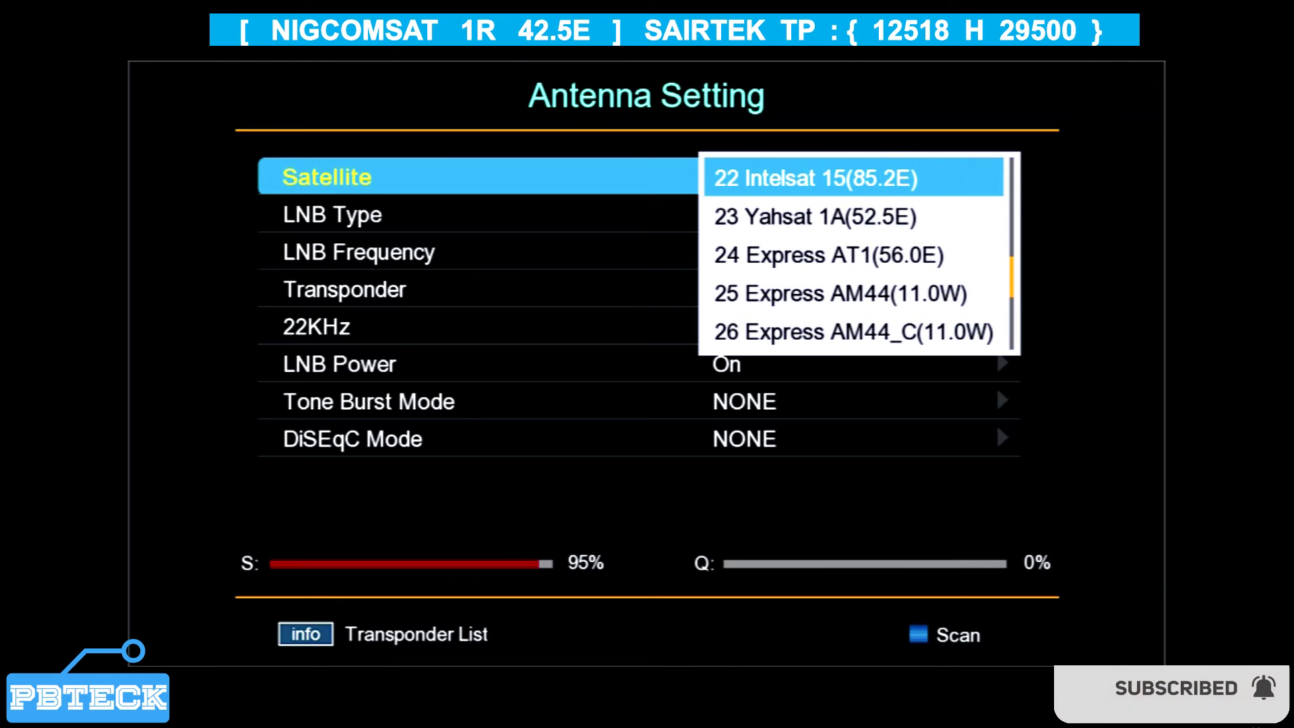
key(Up)
key(Up)
key(Up)
key(Up)
key(Up)
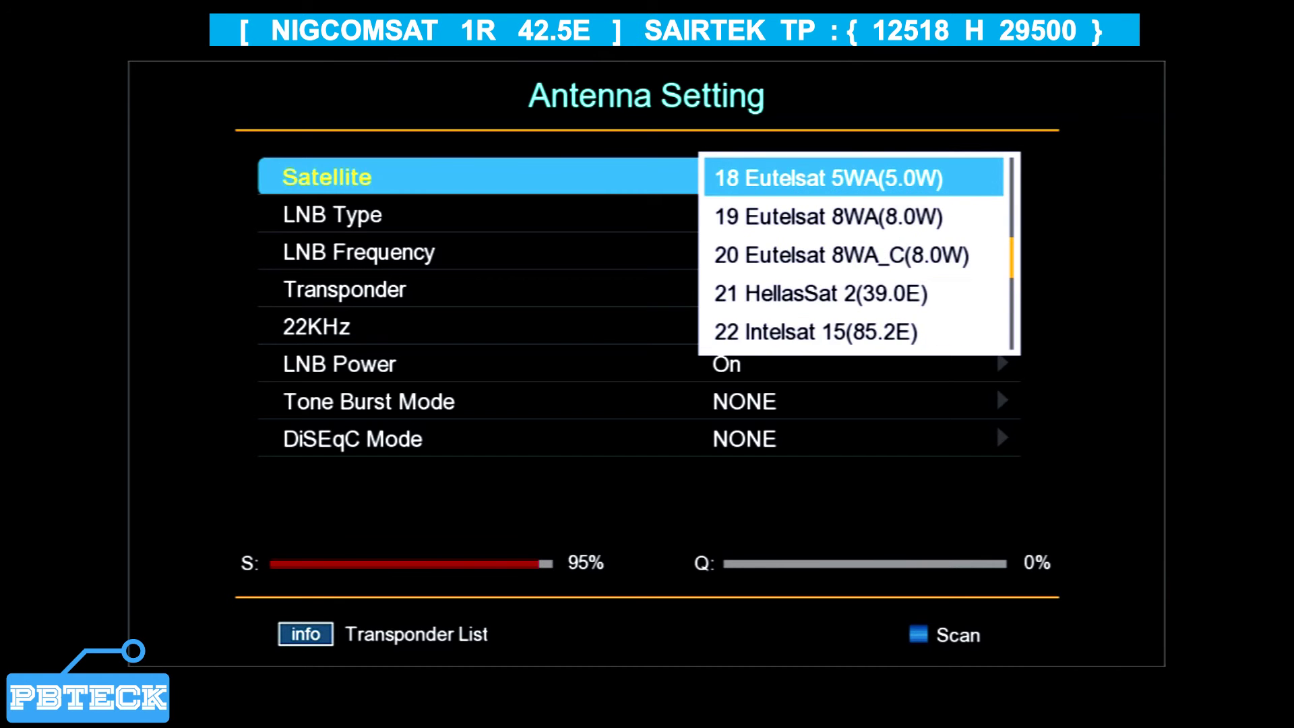
key(Up)
key(Up)
key(Up)
key(Up)
key(Up)
key(Up)
key(Up)
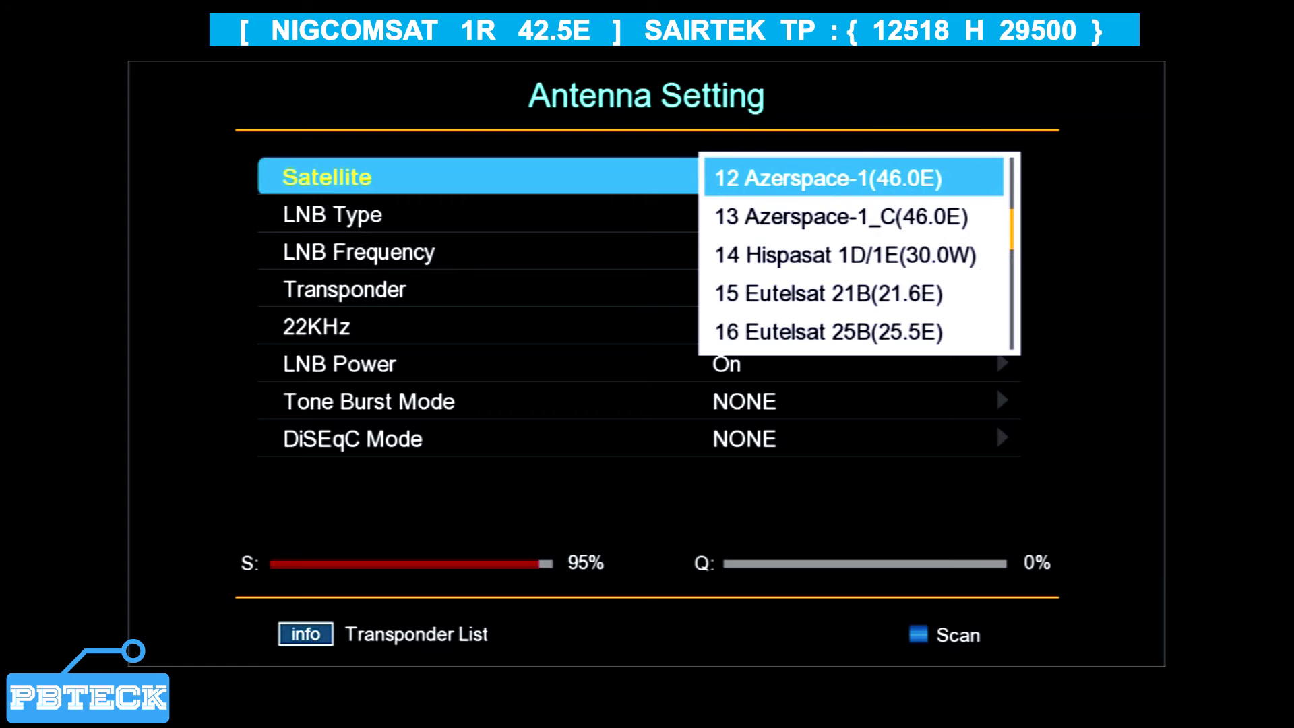
key(Up)
key(Up)
key(Up)
key(Up)
key(Up)
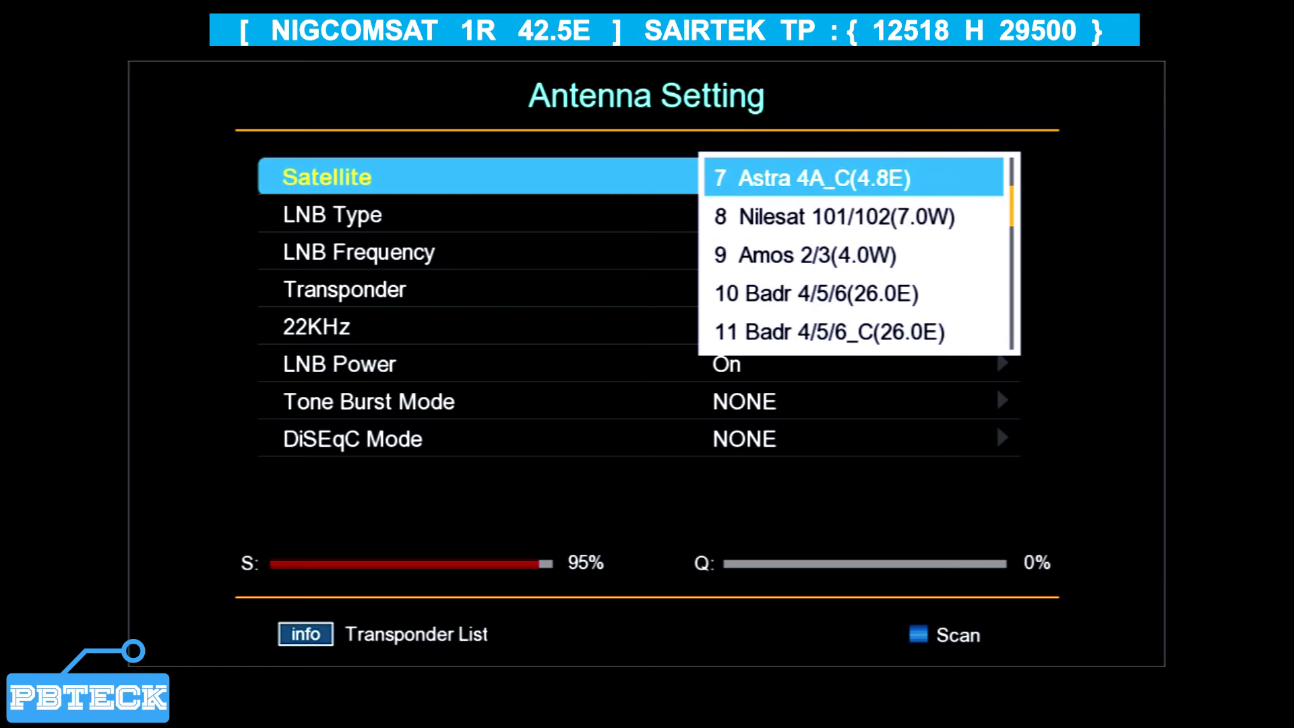
key(Up)
key(Up)
key(Up)
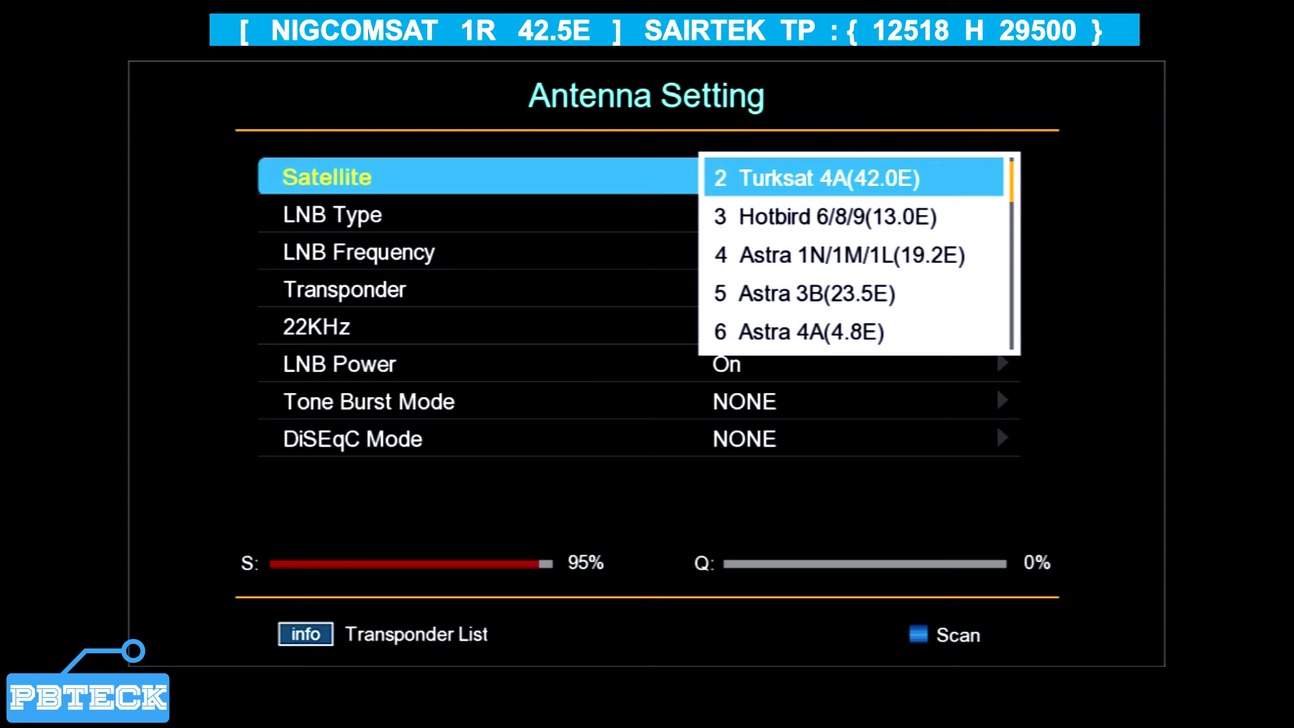
key(Return)
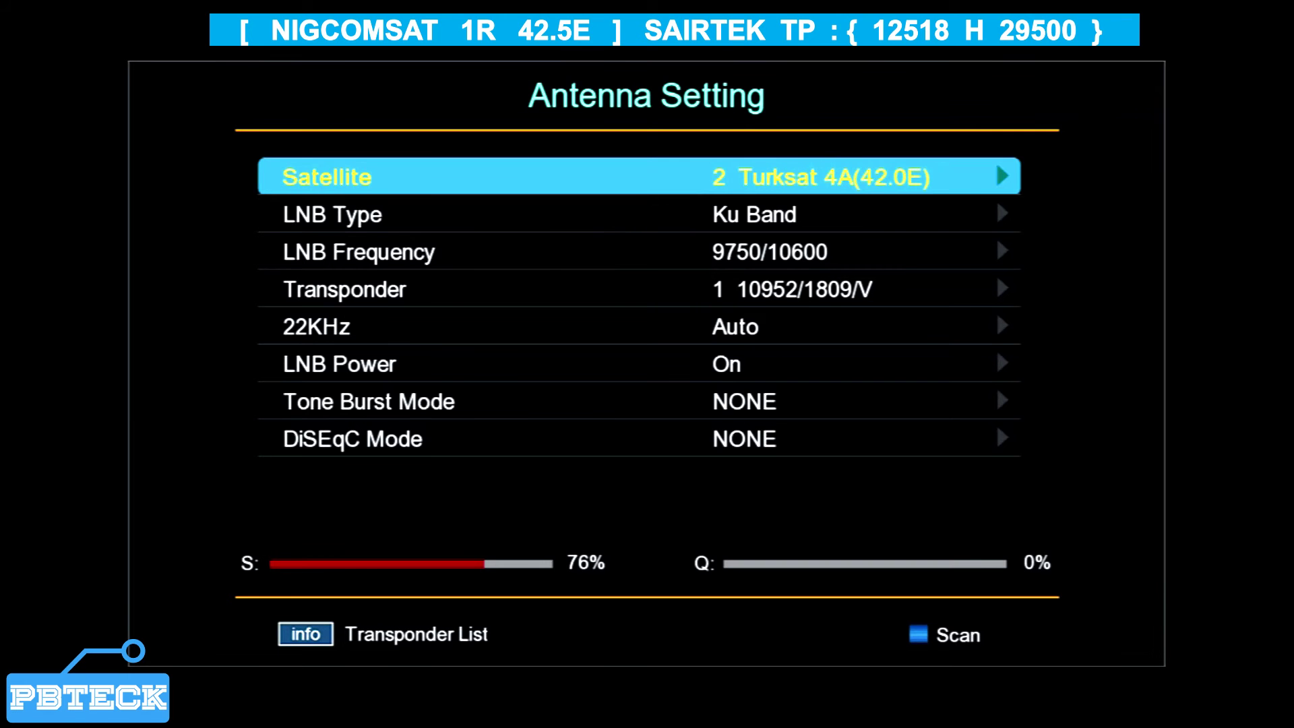
Open the Transponder list for Turksat 4A and scroll up to entry 80 12458/30000/V.
key(Down)
key(Down)
key(Down)
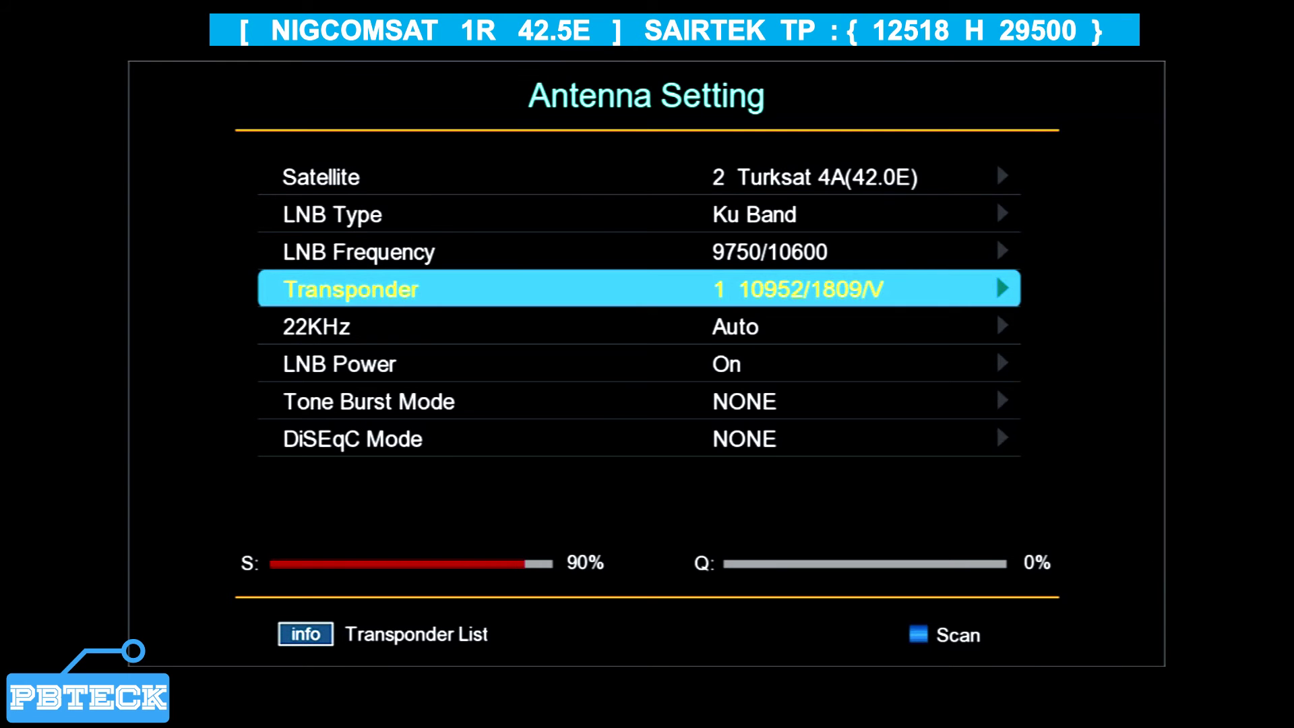
key(Return)
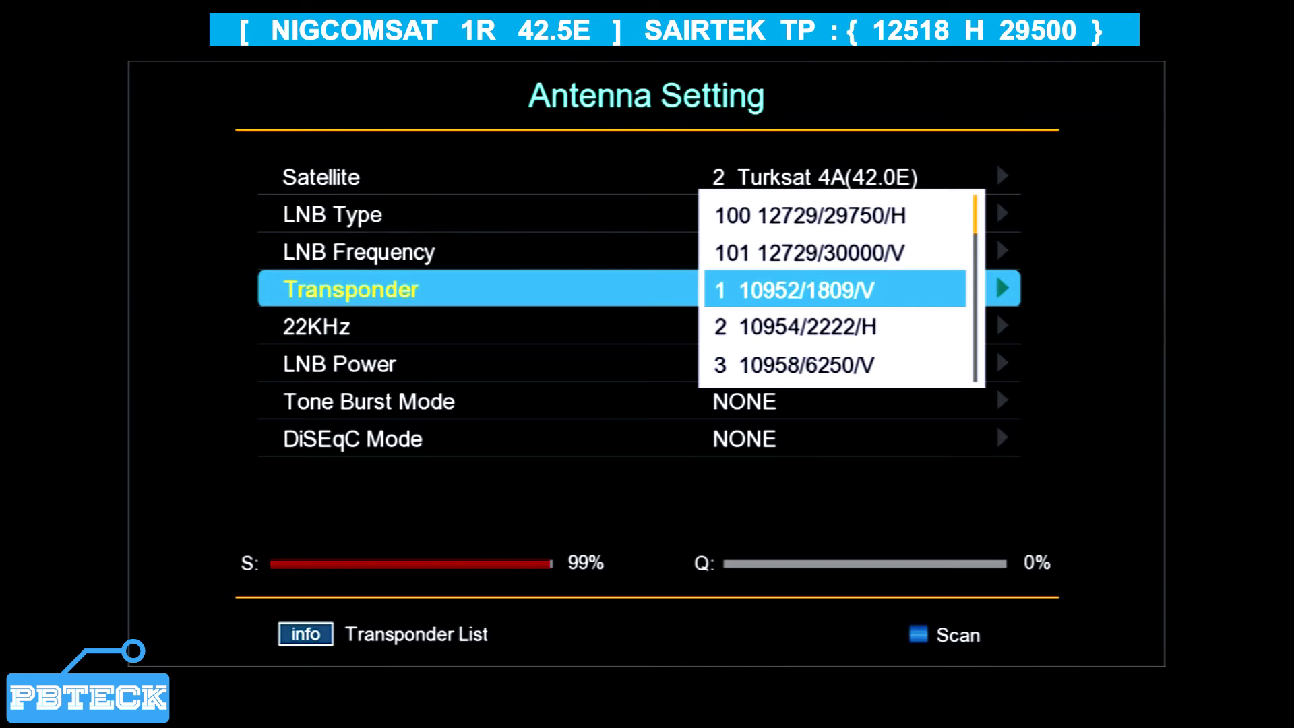
key(Up)
key(Up)
key(Up)
key(Up)
key(Up)
key(Up)
key(Up)
key(Up)
key(Up)
key(Up)
key(Up)
key(Up)
key(Up)
key(Up)
key(Up)
key(Up)
key(Up)
key(Up)
key(Up)
key(Up)
key(Up)
key(Up)
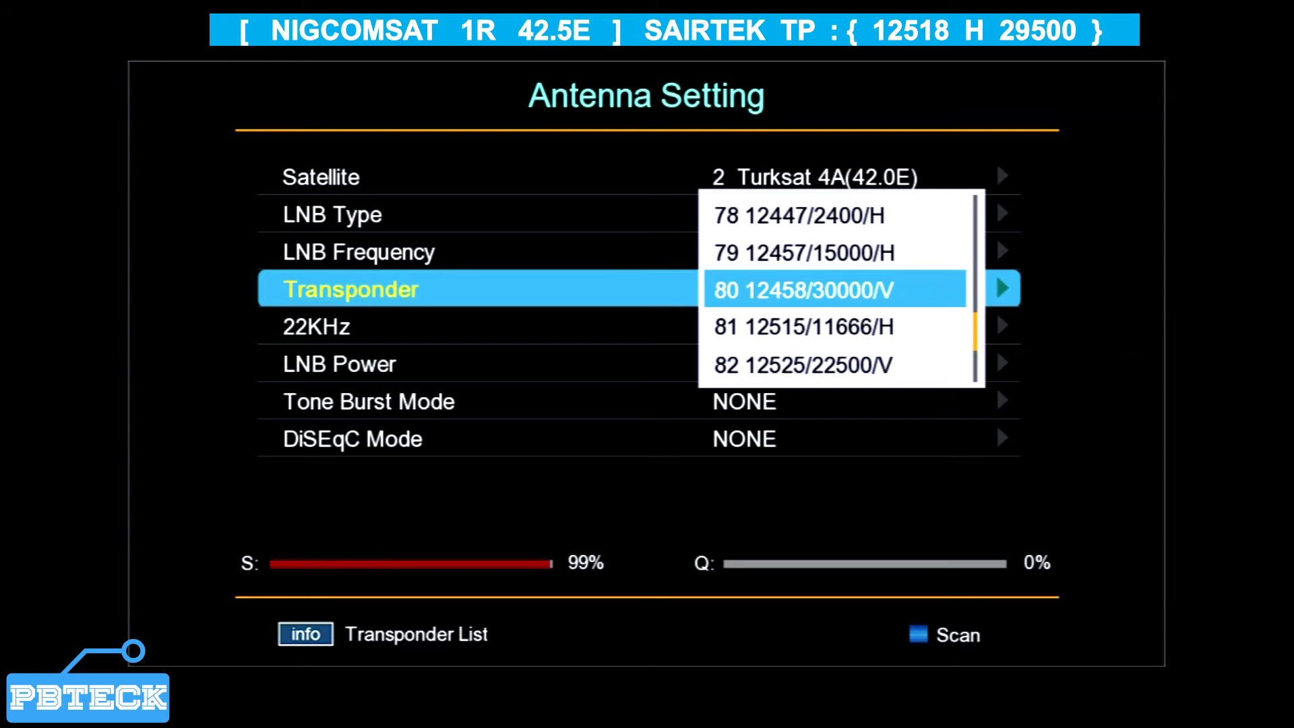
key(Up)
key(Up)
key(Up)
key(Up)
key(Up)
key(Up)
key(Up)
key(Up)
key(Up)
key(Up)
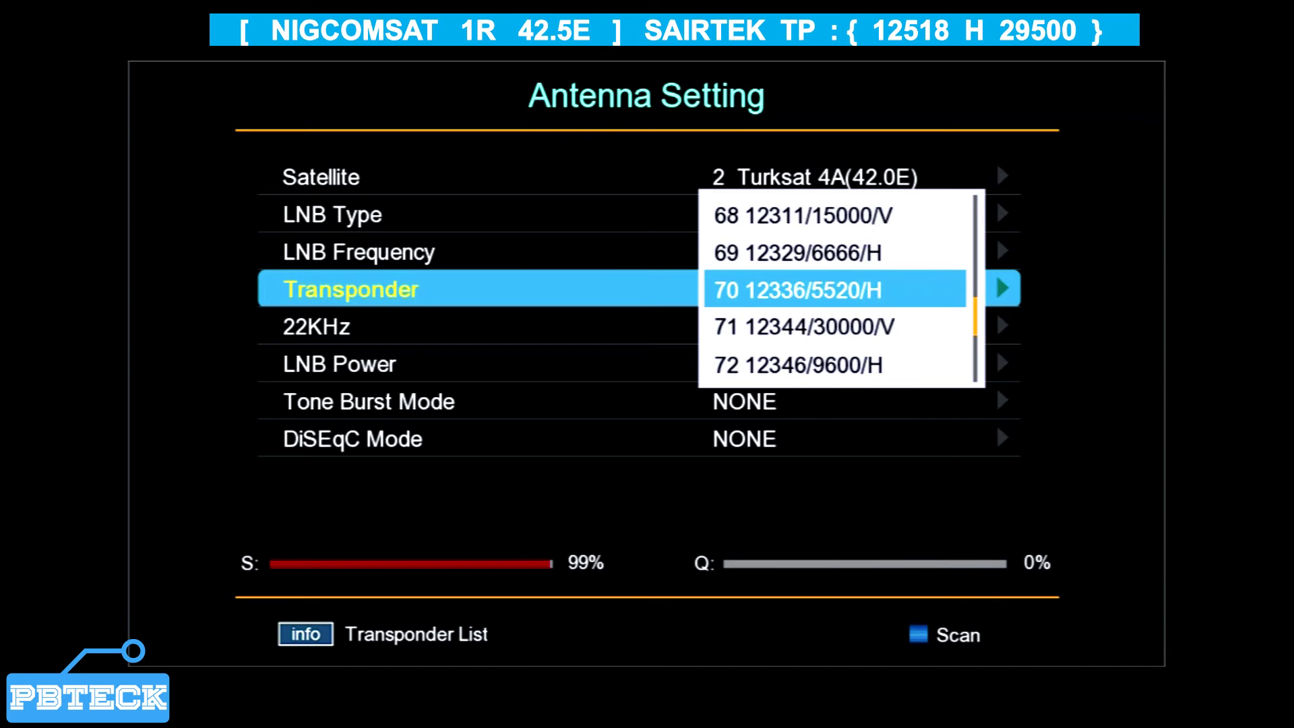